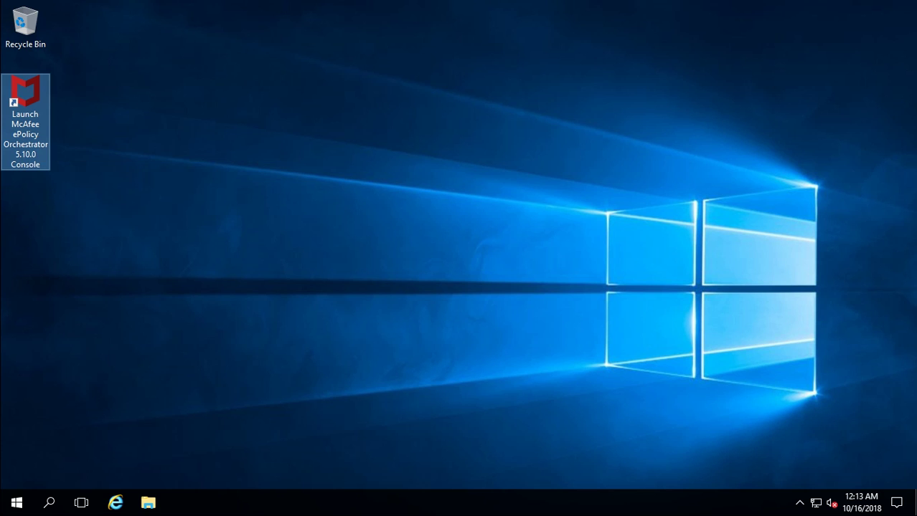
# - Launch the McAfee ePolicy Orchestrator console and log on with the administrator user name and password
pyautogui.rightClick(36, 127)
pyautogui.press('Return')
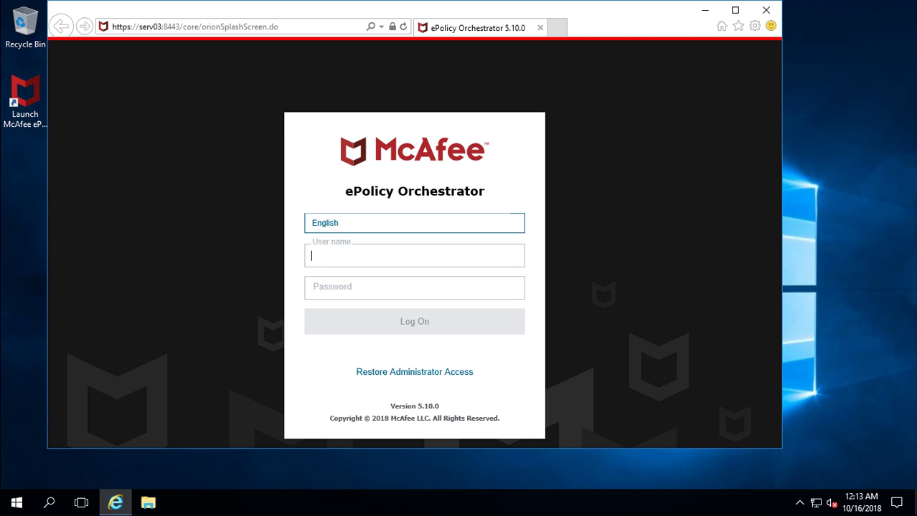
pyautogui.write('epoadmin')
pyautogui.press('Tab')
pyautogui.write('************')
pyautogui.press('Return')
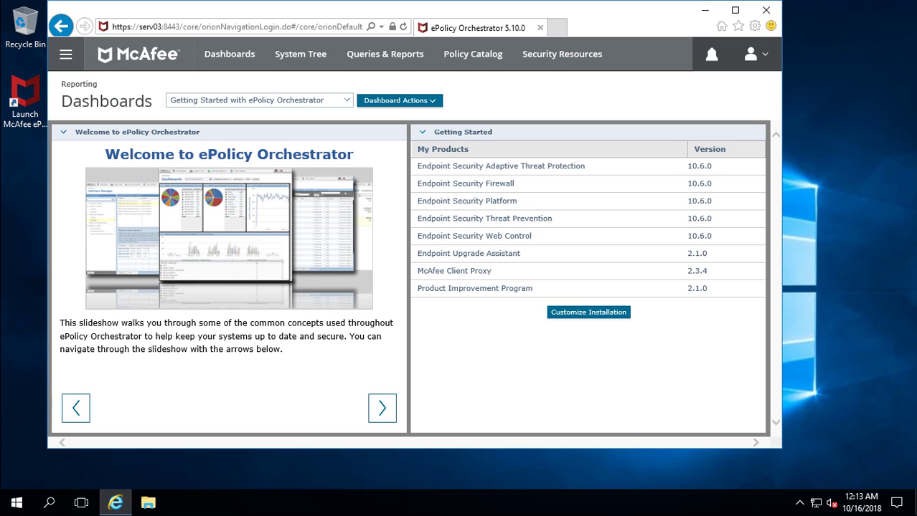
# - Open the Client Task Catalog and display the Product Deployment tasks of McAfee Agent
pyautogui.click(65, 54)
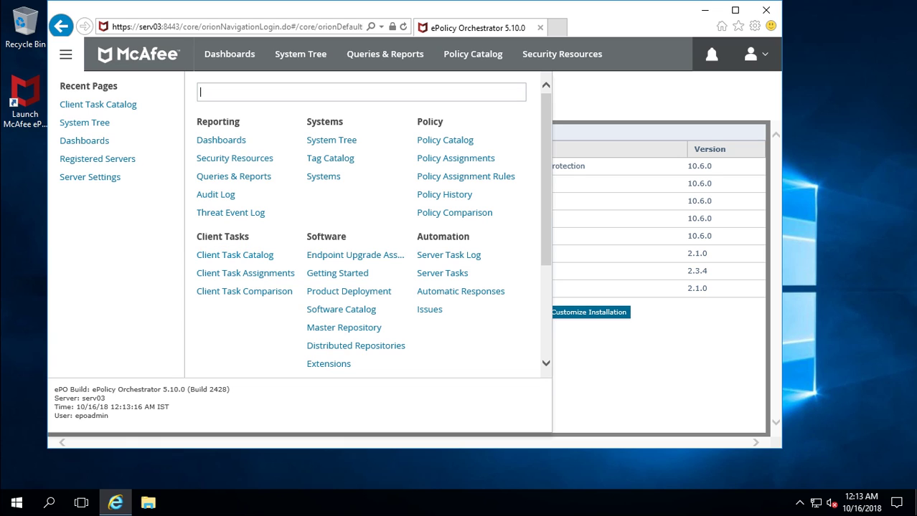
pyautogui.click(235, 254)
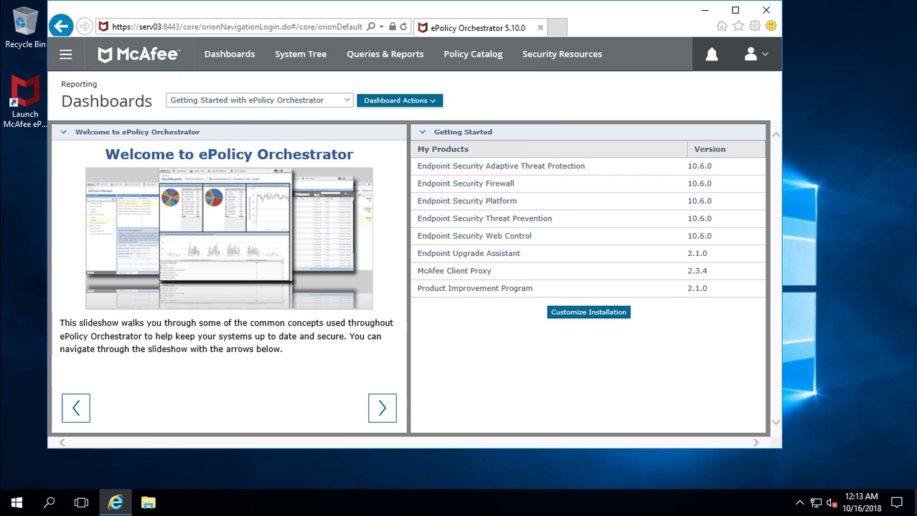
pyautogui.click(66, 54)
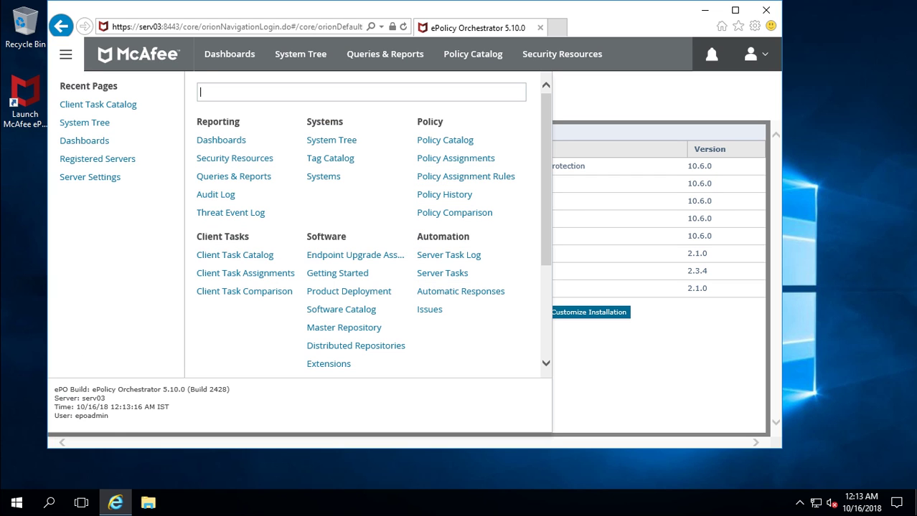
pyautogui.click(235, 254)
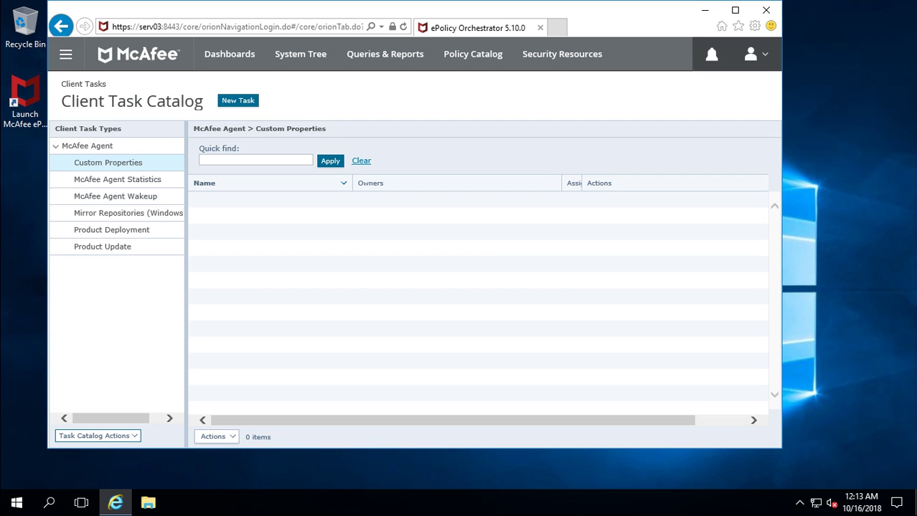
pyautogui.click(111, 230)
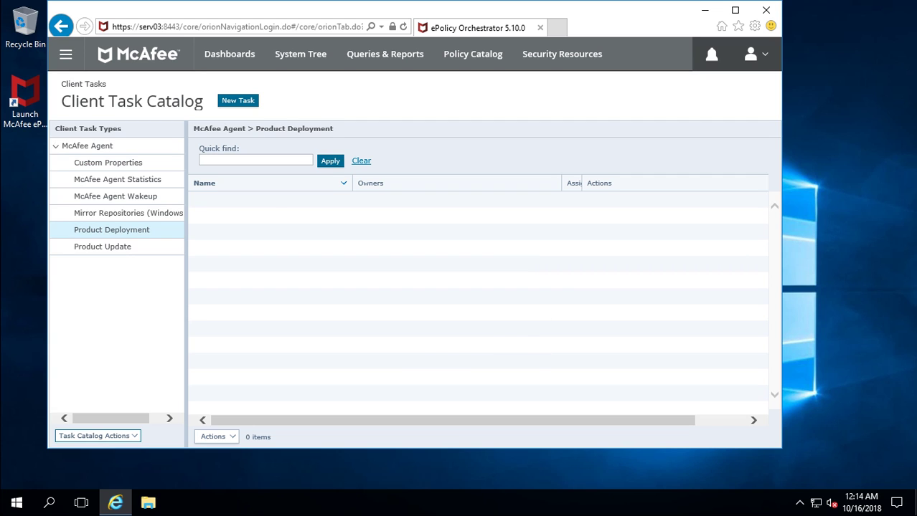
# - Create a new client task of type Product Deployment and name it "Ens deployment task"
pyautogui.click(238, 101)
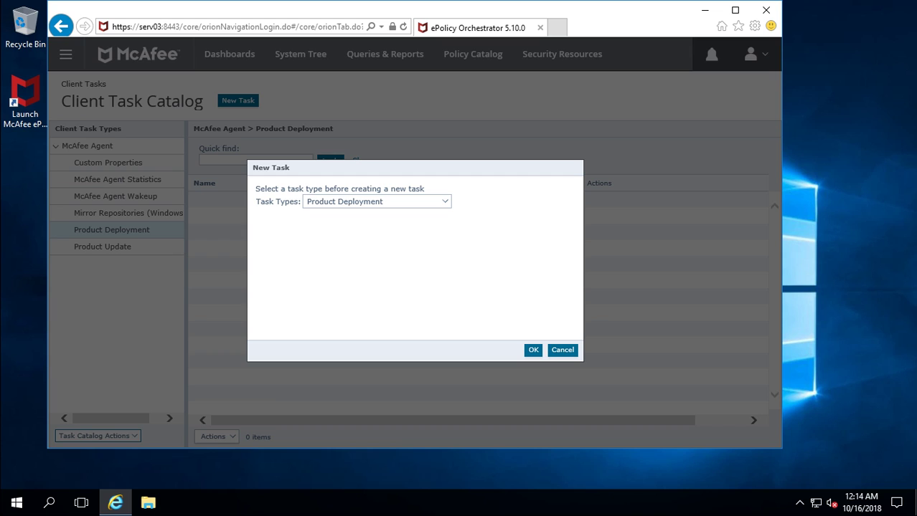
pyautogui.click(376, 202)
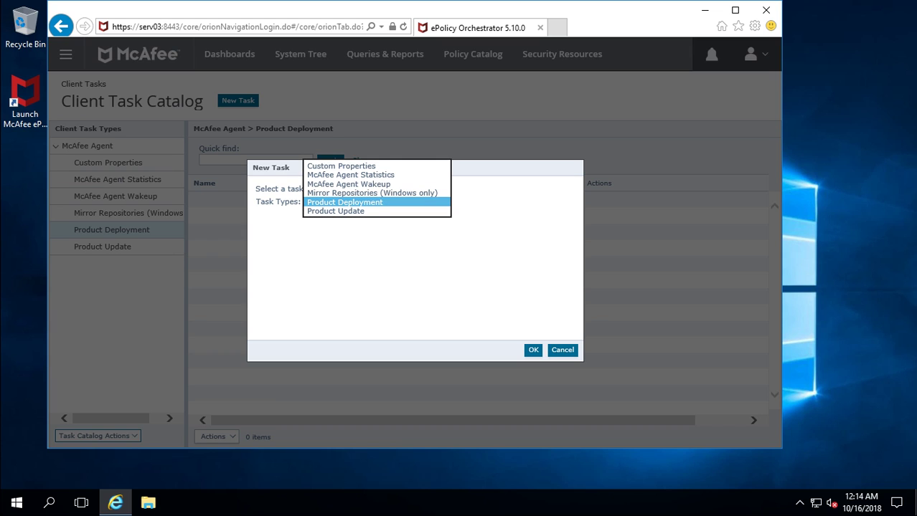
pyautogui.press('Return')
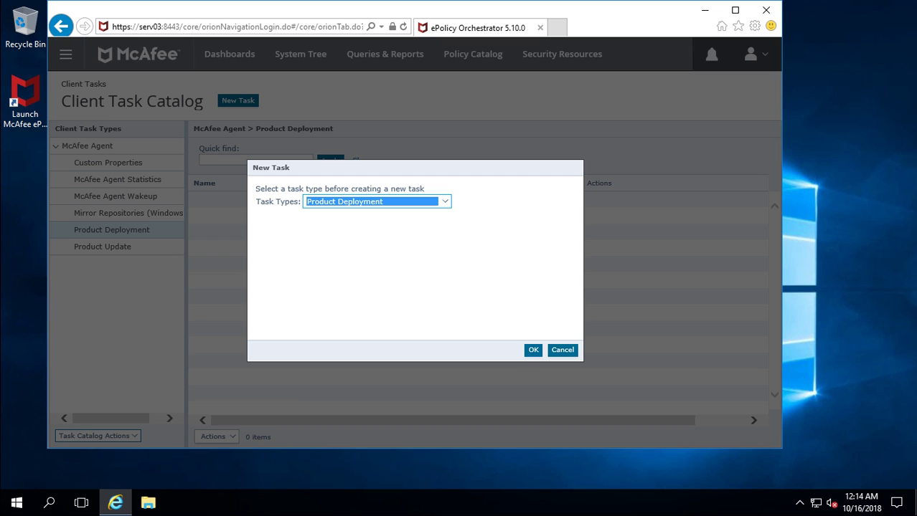
pyautogui.click(533, 350)
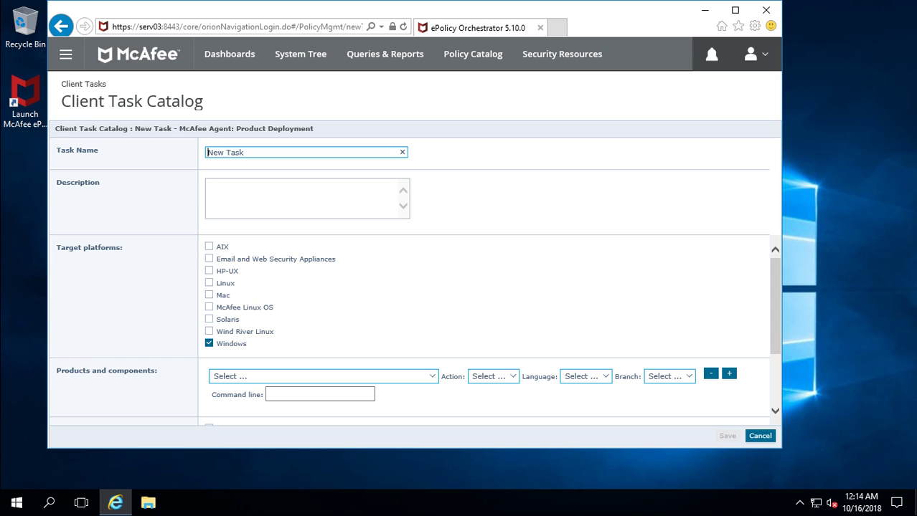
pyautogui.hotkey('ctrl', 'a')
pyautogui.write('Ens deployment task')
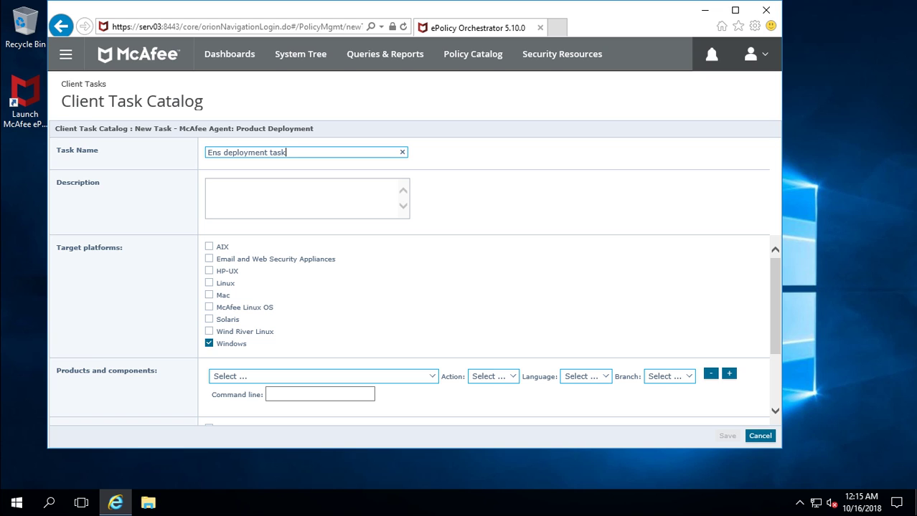
pyautogui.click(209, 344)
pyautogui.click(208, 331)
pyautogui.click(208, 344)
pyautogui.click(209, 331)
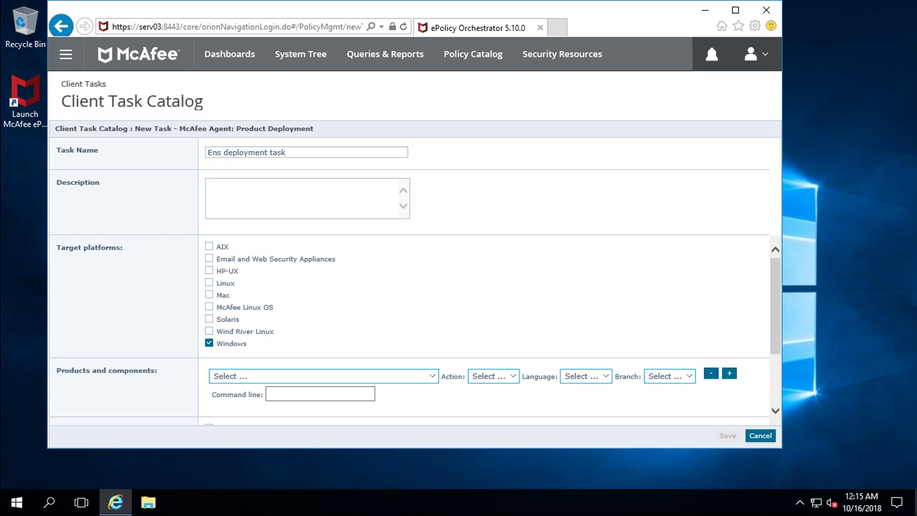
# - Choose Endpoint Security Platform 10.6.0.542 as the first product for the task to install
pyautogui.hotkey('alt', 'Down')
pyautogui.press('Down')
pyautogui.press('Down')
pyautogui.press('Down')
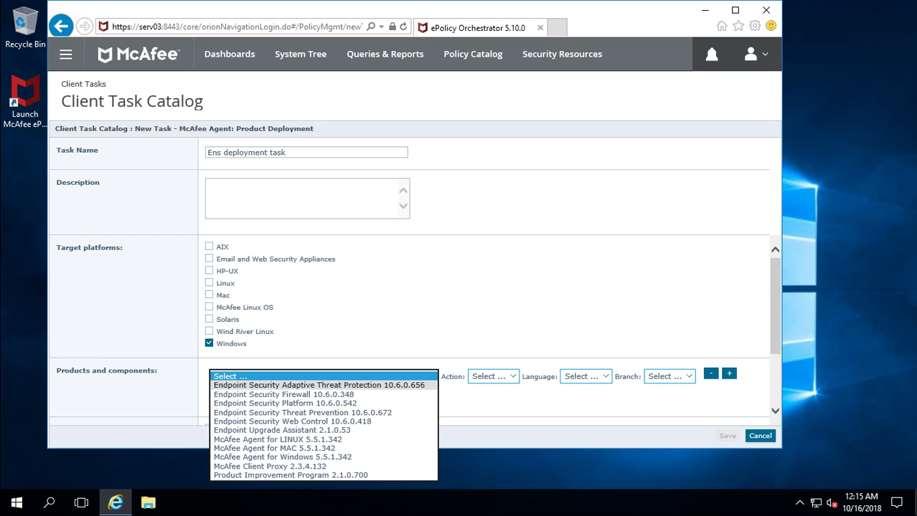
pyautogui.press('Return')
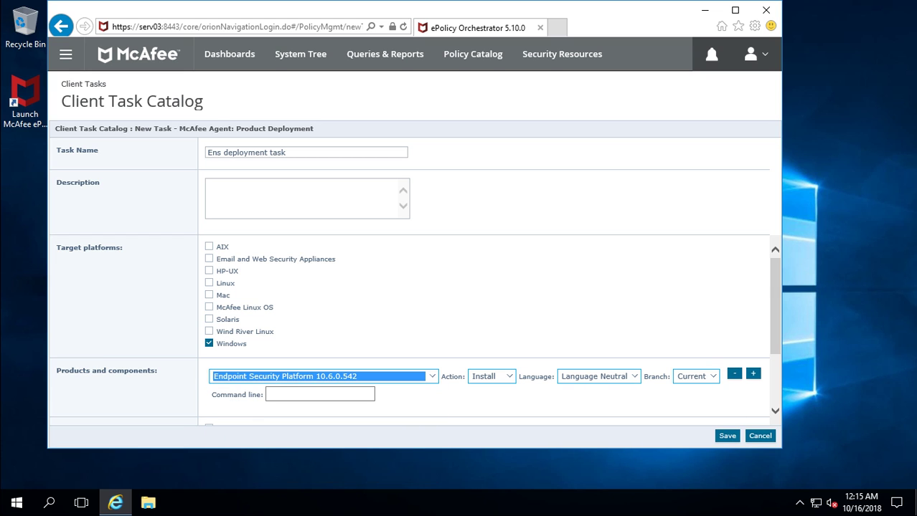
# - Add a second product entry for Endpoint Security Threat Prevention 10.6.0.672
pyautogui.scroll(-2, 414, 330)
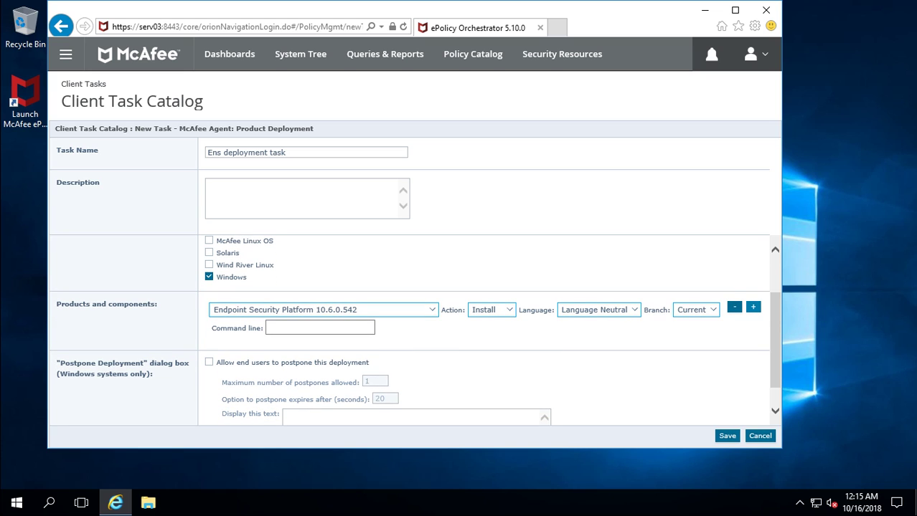
pyautogui.click(753, 308)
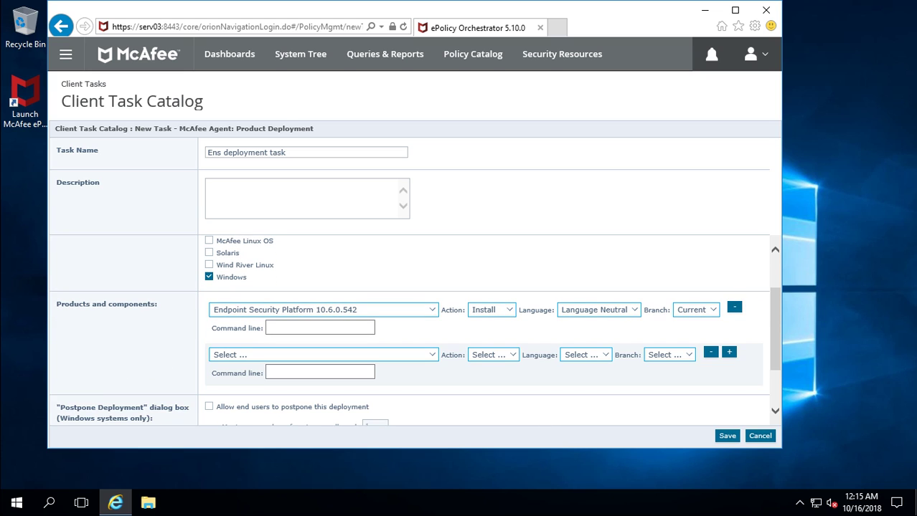
pyautogui.click(323, 355)
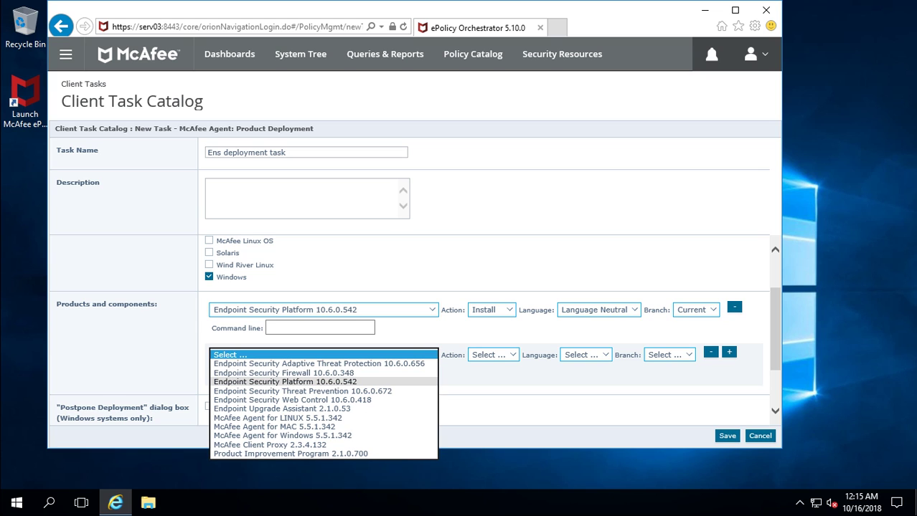
pyautogui.click(302, 391)
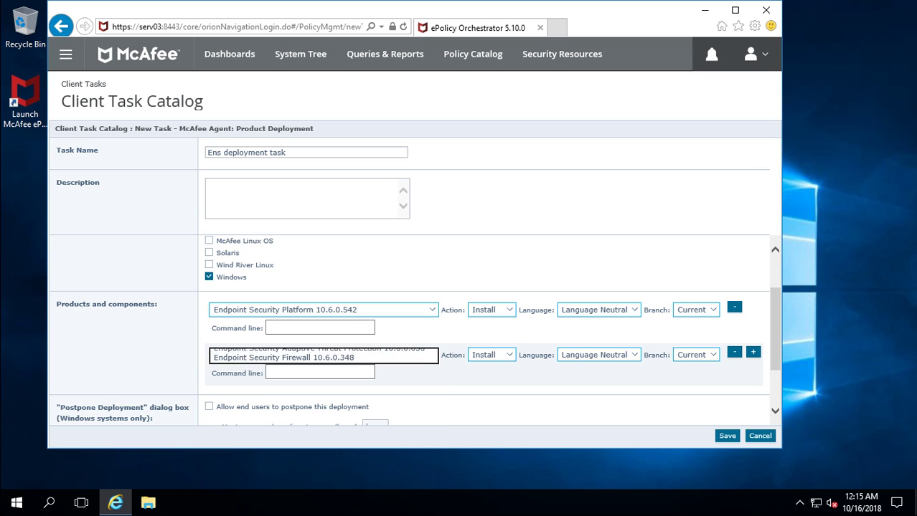
# - Add a third product entry for Endpoint Security Web Control 10.6.0.418 and save the deployment task
pyautogui.click(753, 352)
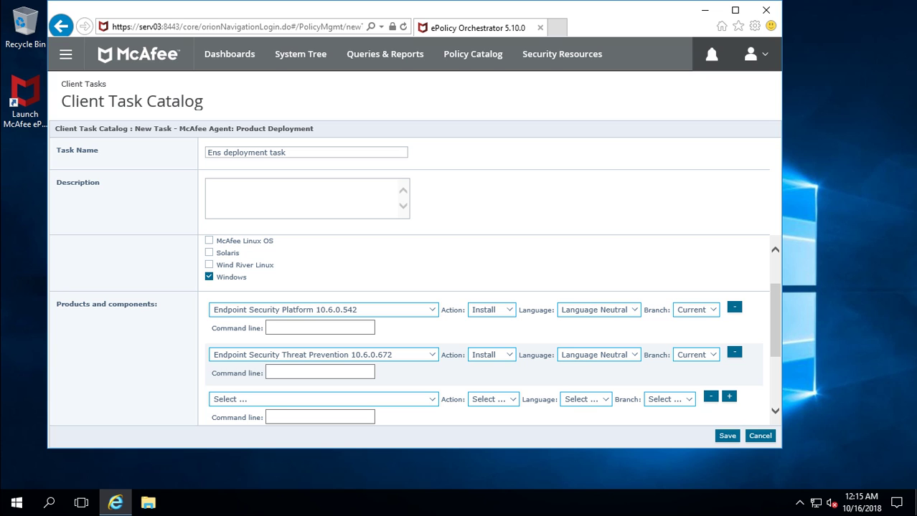
pyautogui.click(323, 400)
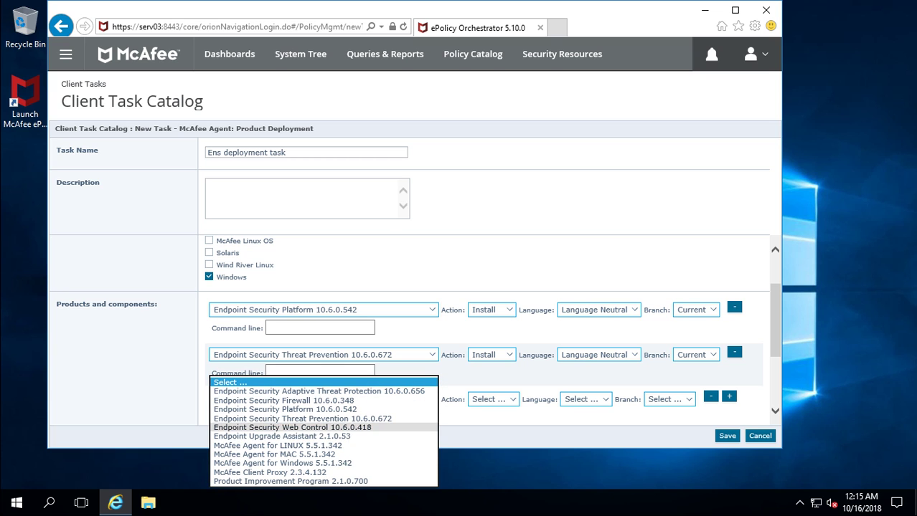
pyautogui.click(292, 427)
pyautogui.scroll(-3, 414, 331)
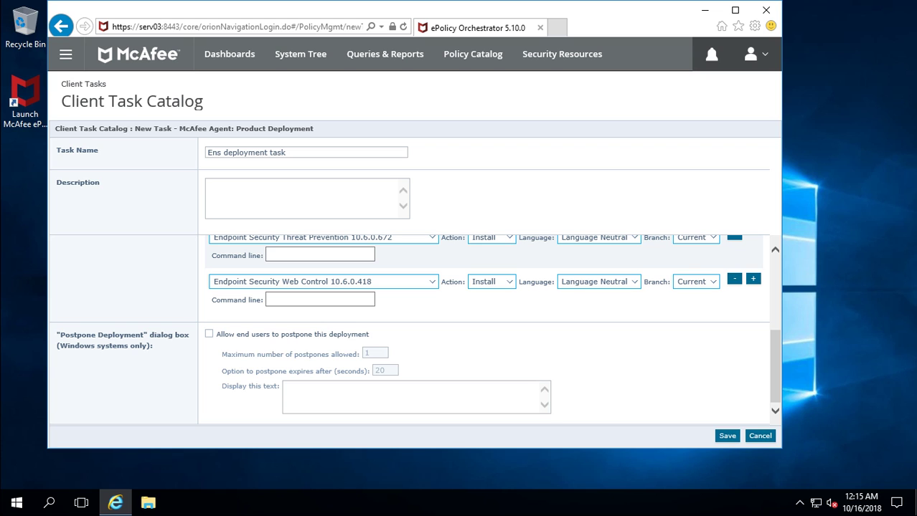
pyautogui.scroll(1, 414, 330)
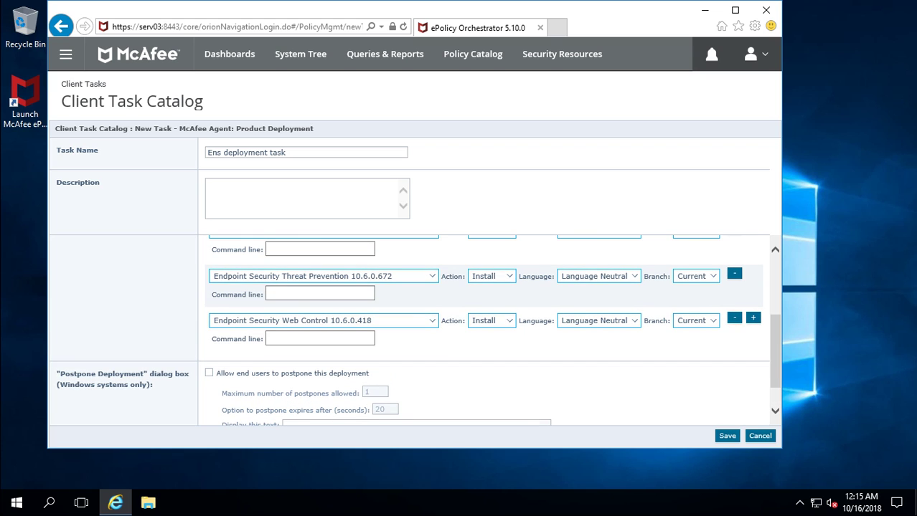
pyautogui.scroll(-1, 483, 328)
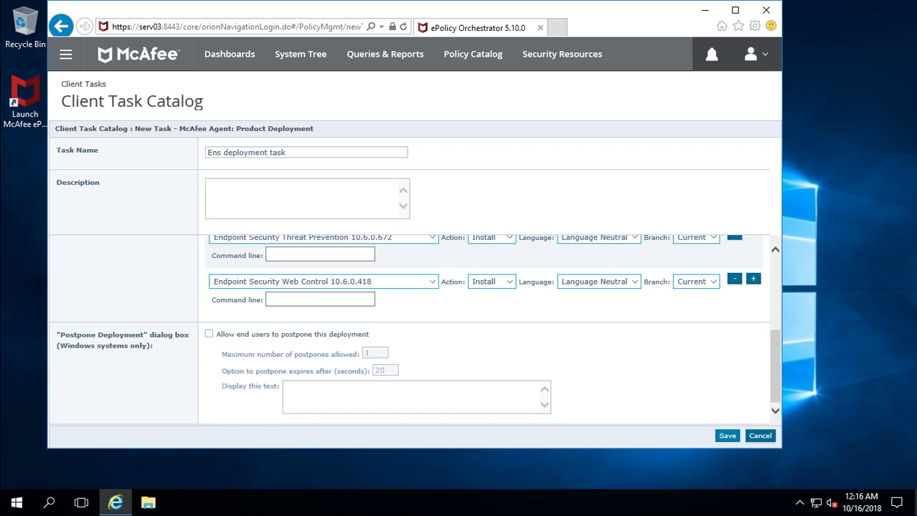
pyautogui.click(727, 435)
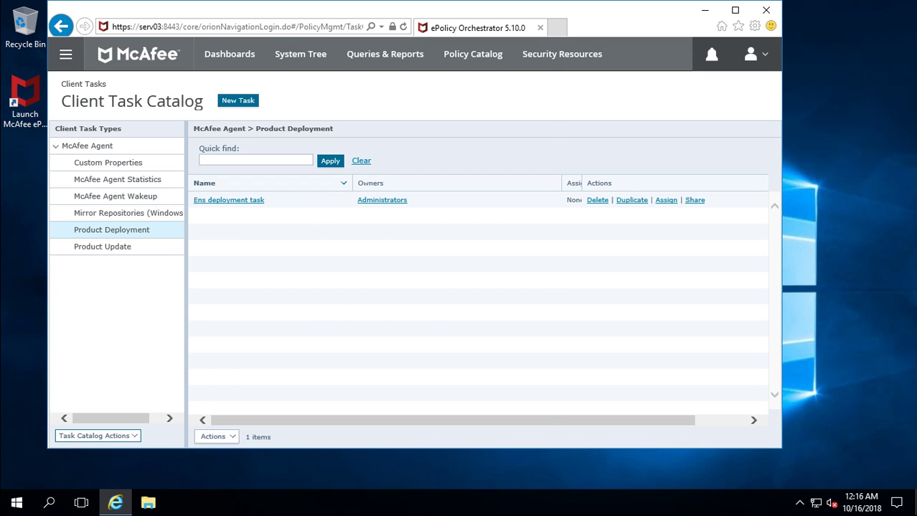
# - Try to assign the Ens deployment task to the Operation Team group directly from the task catalog
pyautogui.click(65, 54)
pyautogui.press('Escape')
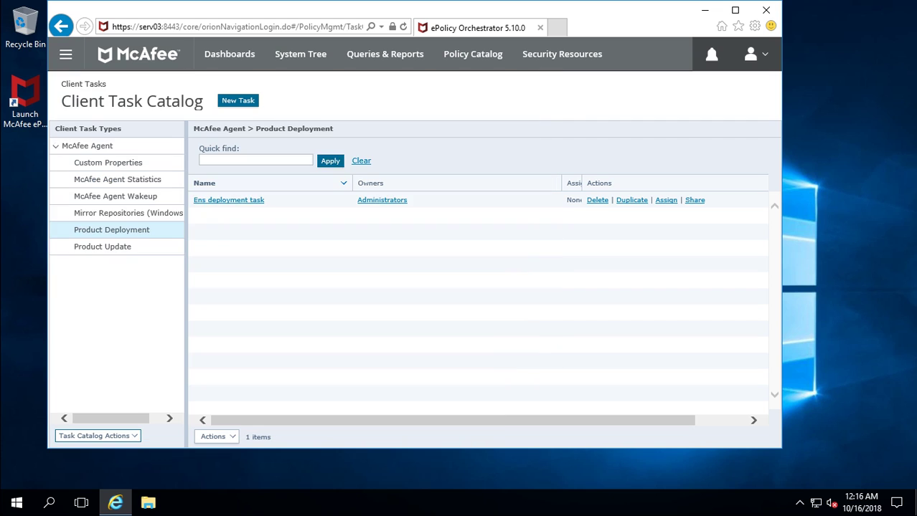
pyautogui.click(666, 200)
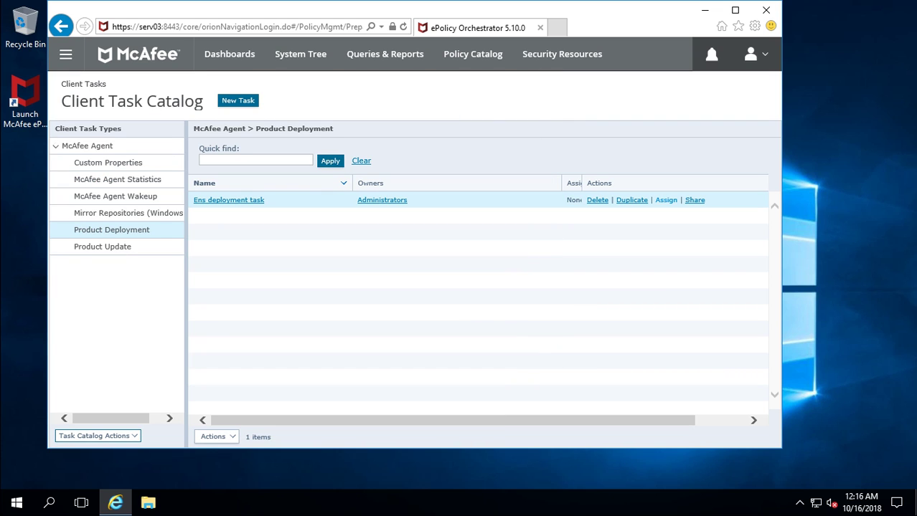
pyautogui.click(103, 164)
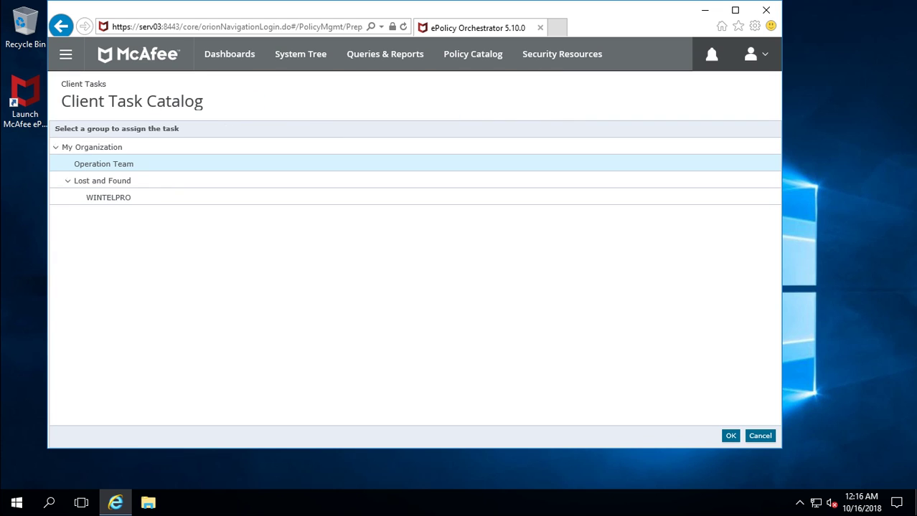
pyautogui.click(730, 435)
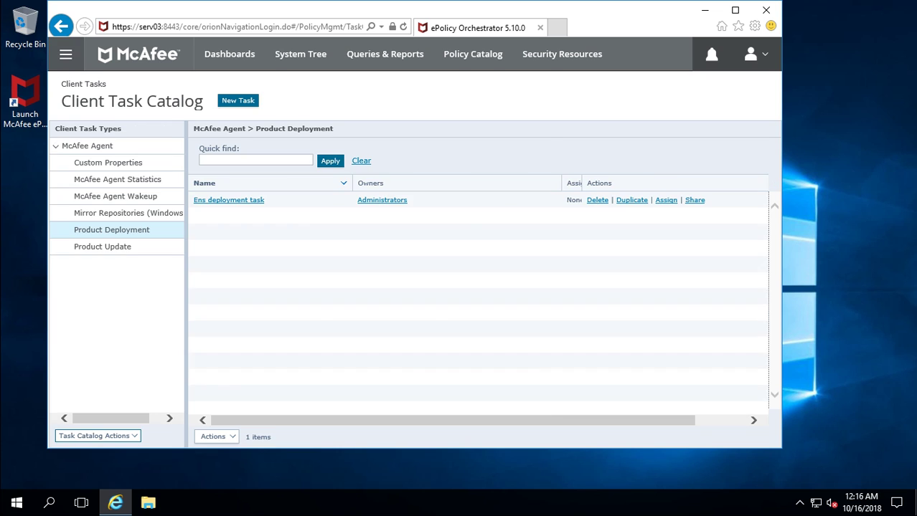
# - Open the System Tree and show the client tasks assigned to the Operation Team group
pyautogui.click(65, 54)
pyautogui.press('Escape')
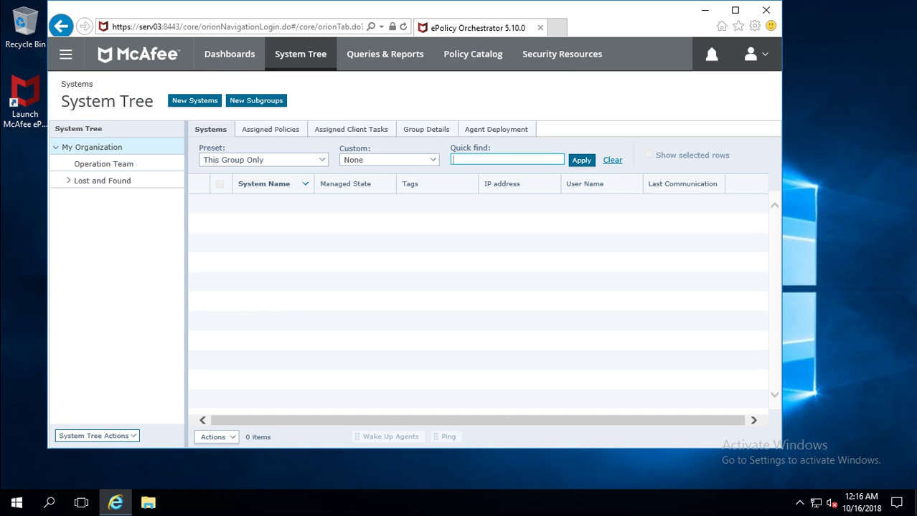
pyautogui.click(103, 163)
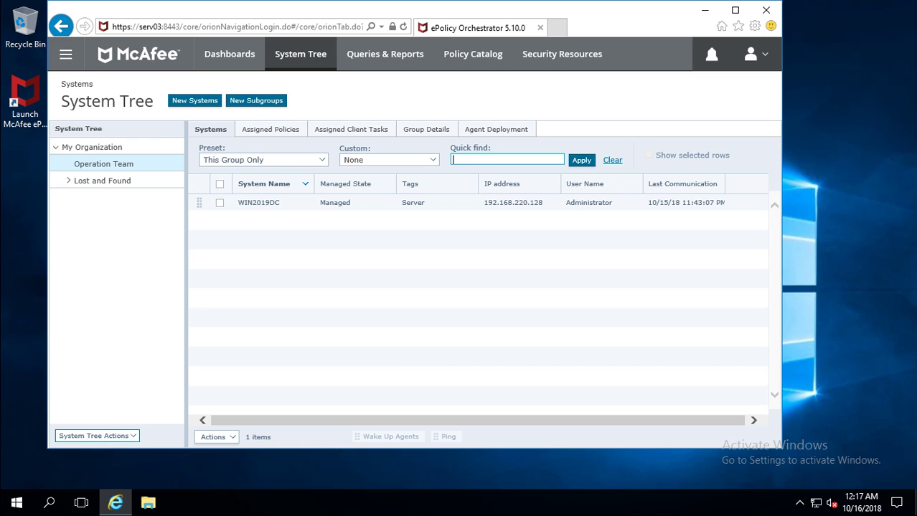
pyautogui.click(351, 129)
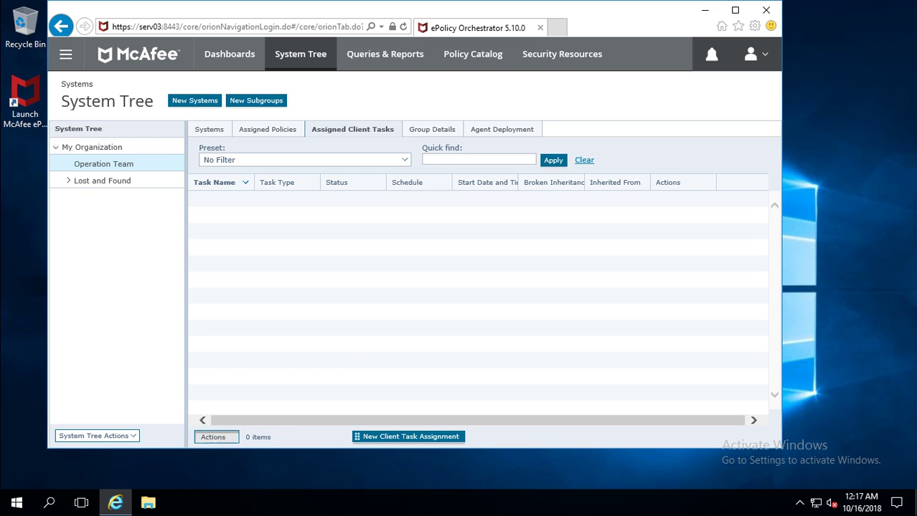
# - Start a new client task assignment for Operation Team, with task type Product Deployment and the Ens deployment task
pyautogui.click(213, 437)
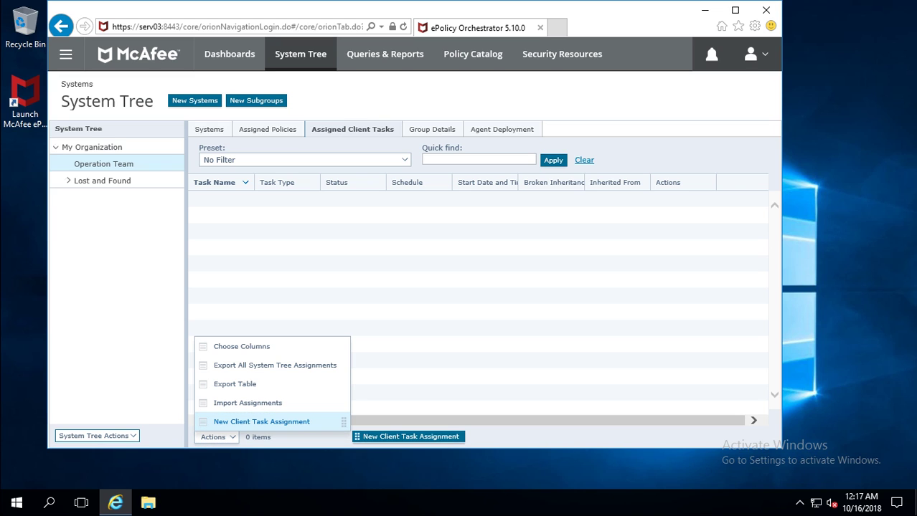
pyautogui.click(261, 422)
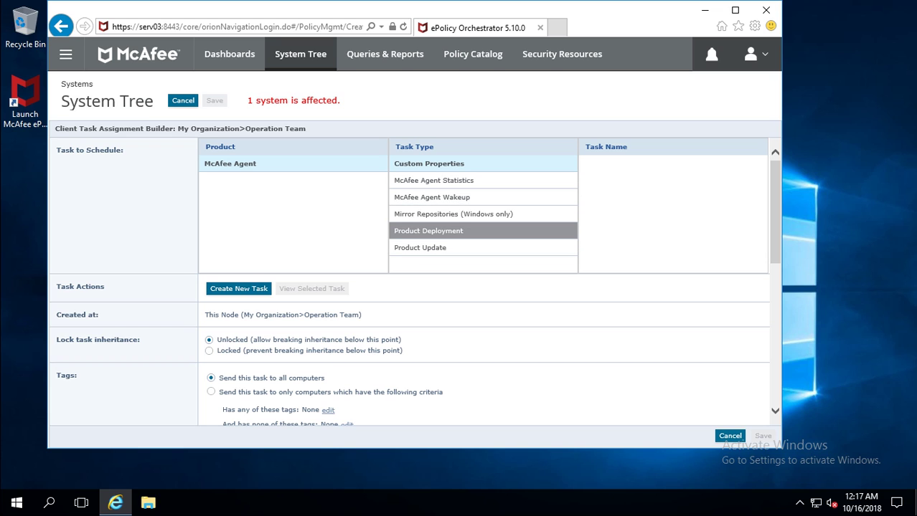
pyautogui.click(428, 230)
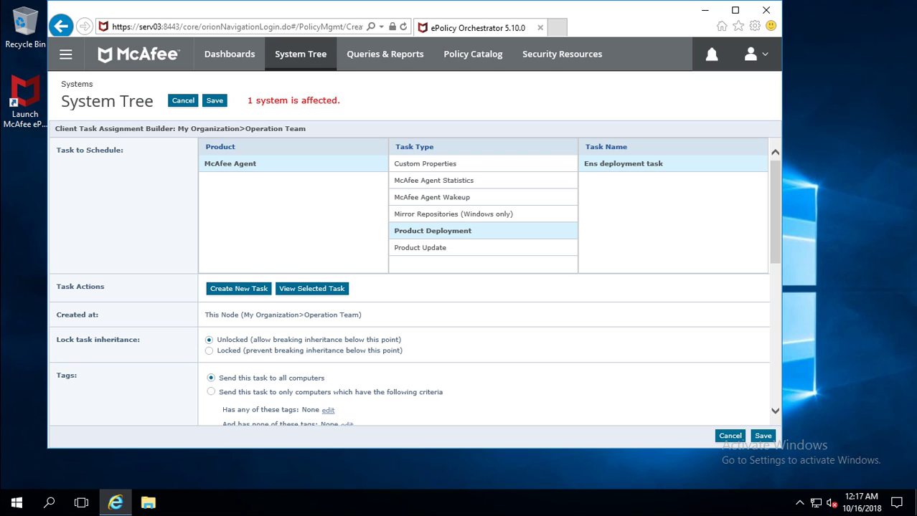
# - Set the Ens deployment task assignment to run immediately, save it, and show the systems in the Operation Team group
pyautogui.scroll(-1, 412, 280)
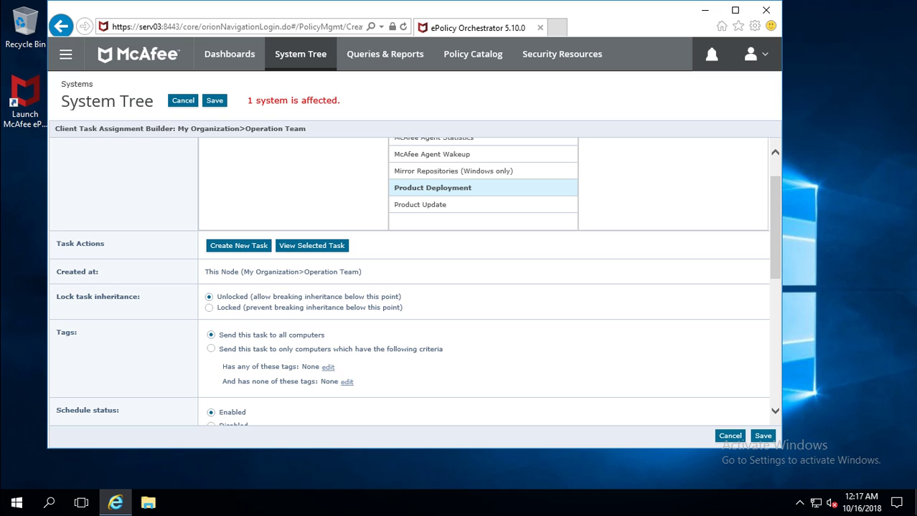
pyautogui.scroll(-3, 408, 287)
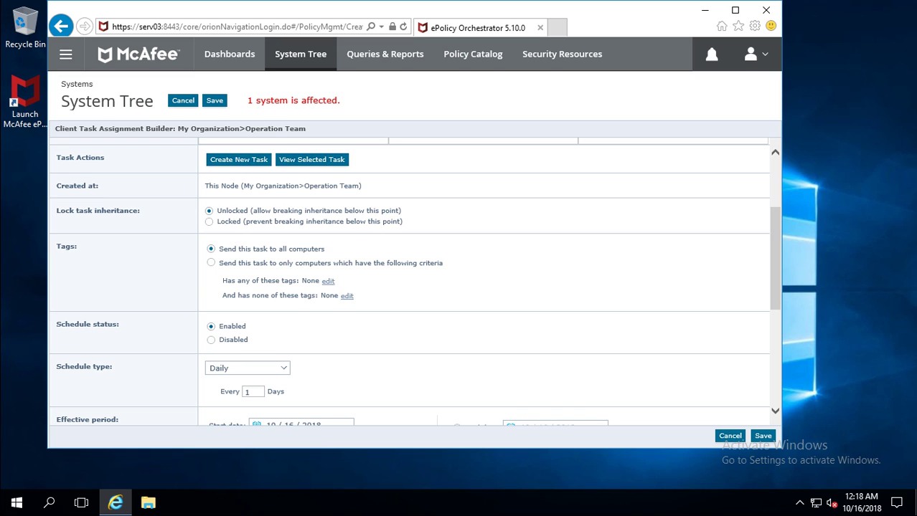
pyautogui.click(248, 368)
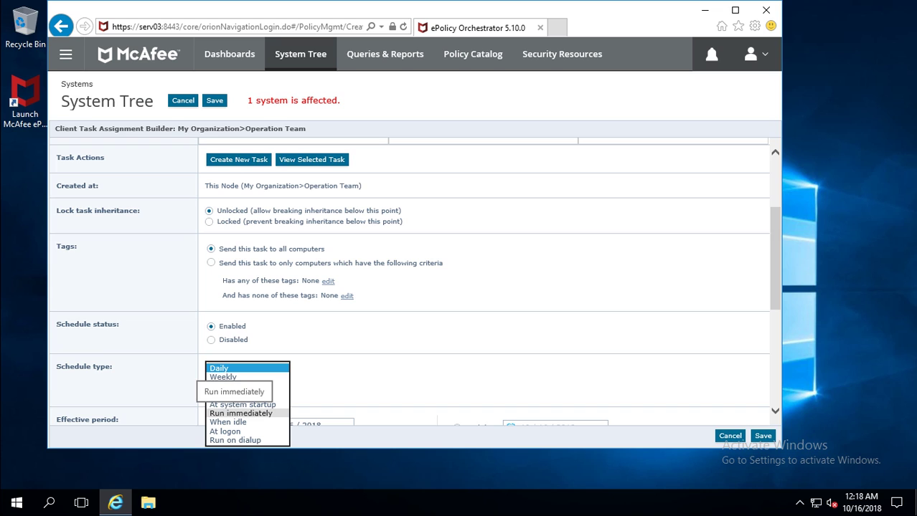
pyautogui.click(241, 413)
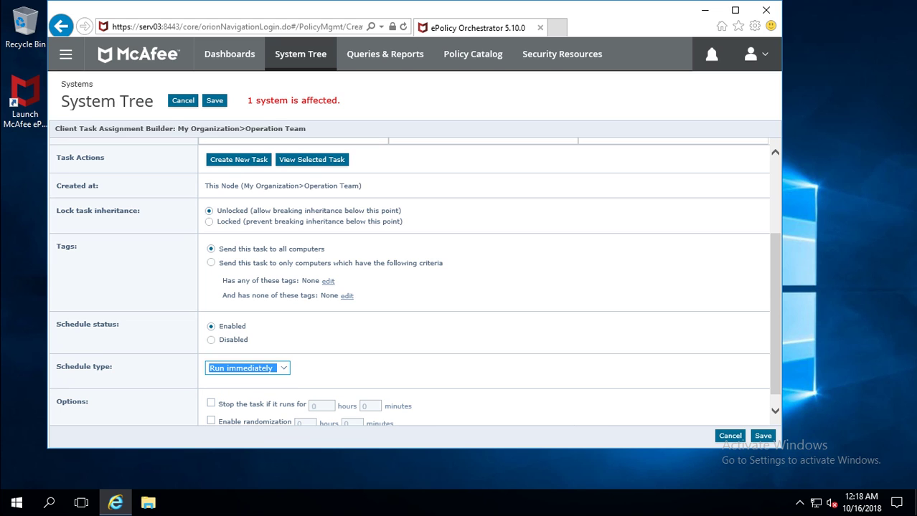
pyautogui.scroll(-1, 414, 282)
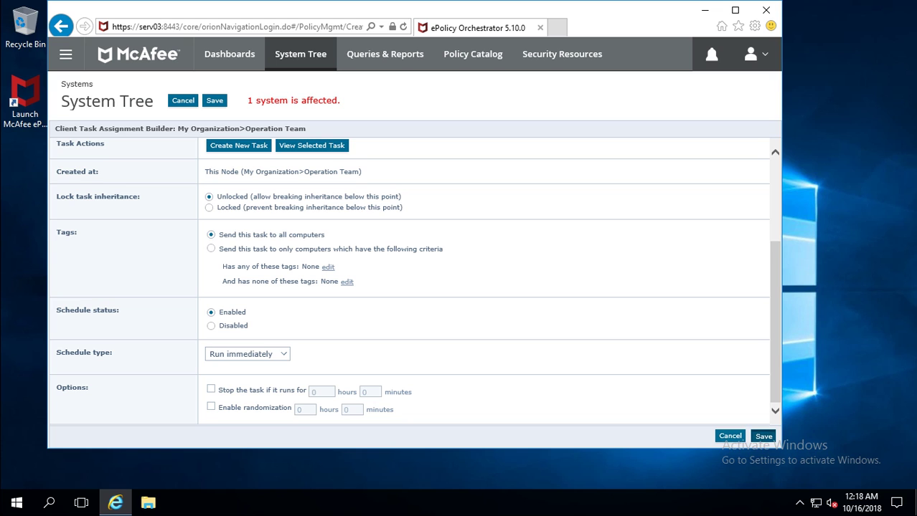
pyautogui.click(763, 436)
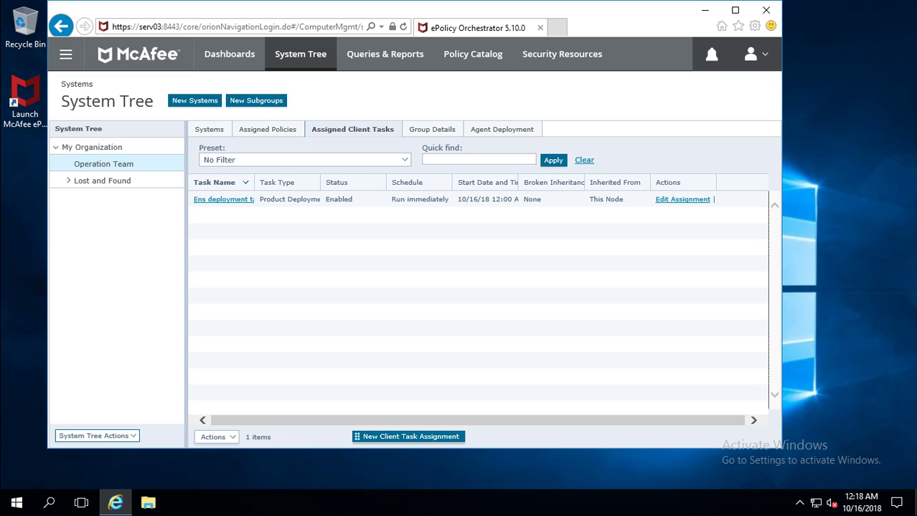
pyautogui.click(208, 129)
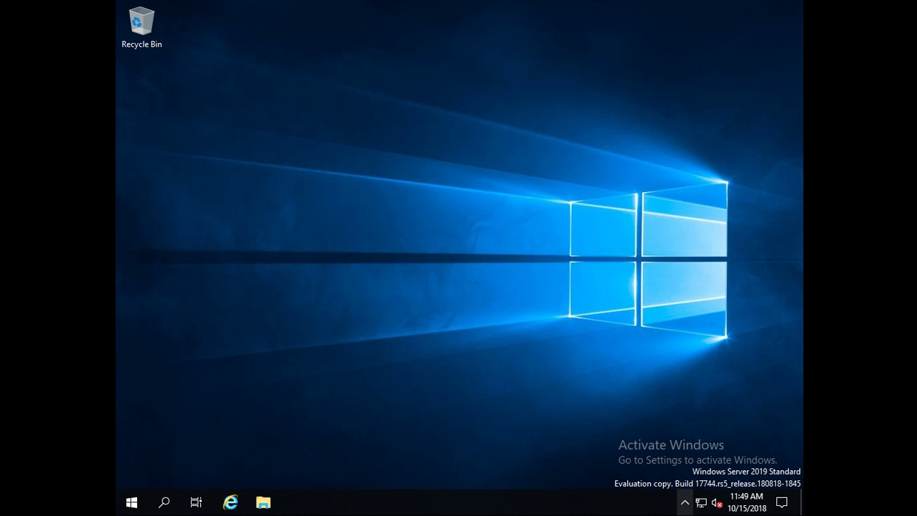
# - Switch to the client machine and open the McAfee Agent Status Monitor
pyautogui.click(684, 503)
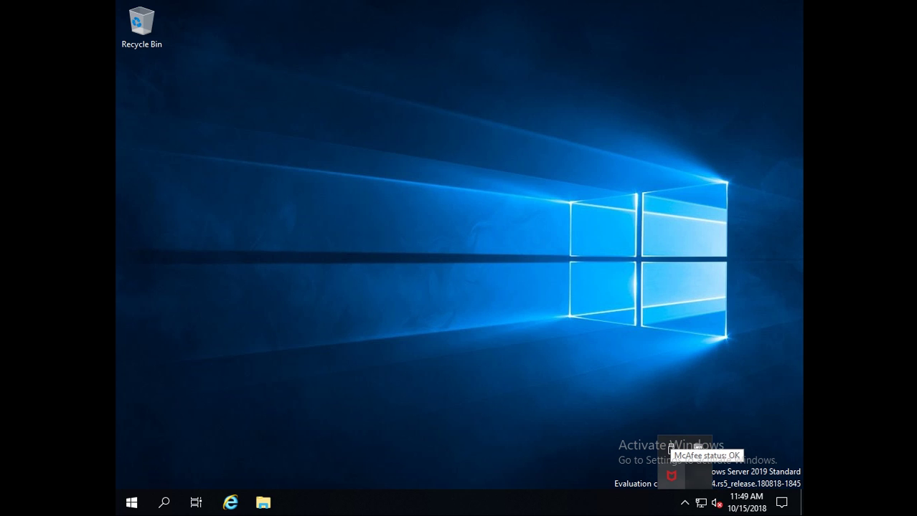
pyautogui.rightClick(670, 448)
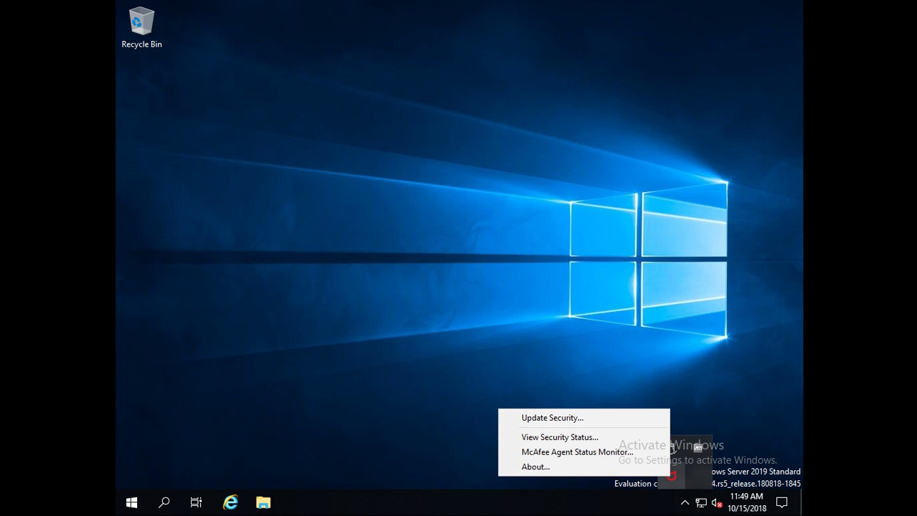
pyautogui.press('Up')
pyautogui.press('Up')
pyautogui.press('Up')
pyautogui.press('Up')
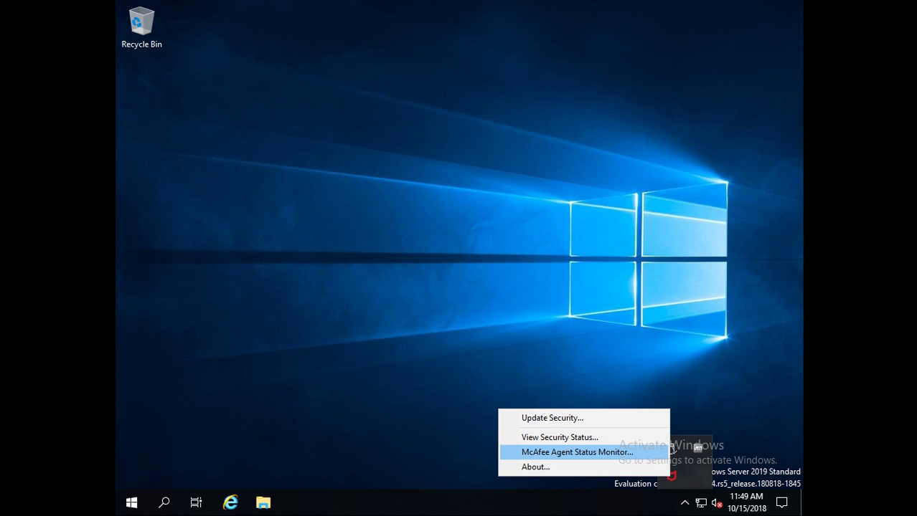
pyautogui.press('Up')
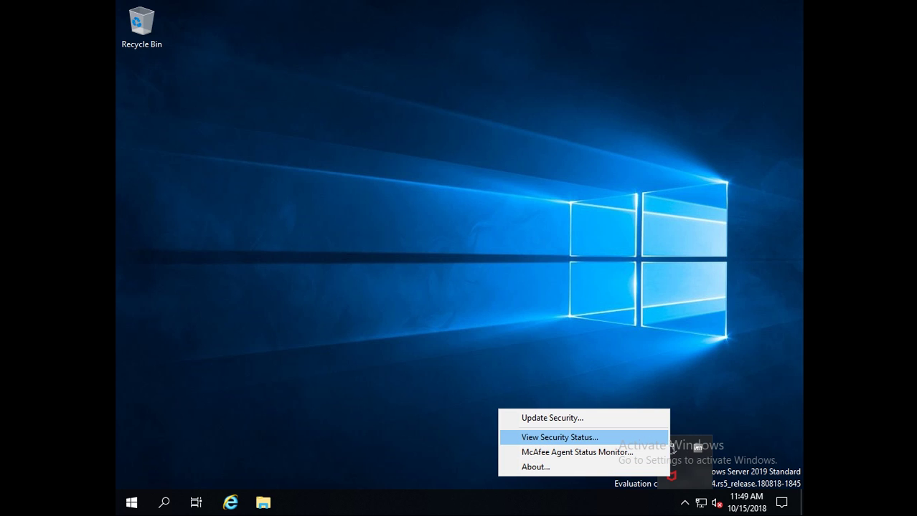
pyautogui.press('Down')
pyautogui.press('Down')
pyautogui.press('Up')
pyautogui.press('Up')
pyautogui.press('Down')
pyautogui.press('Down')
pyautogui.press('Up')
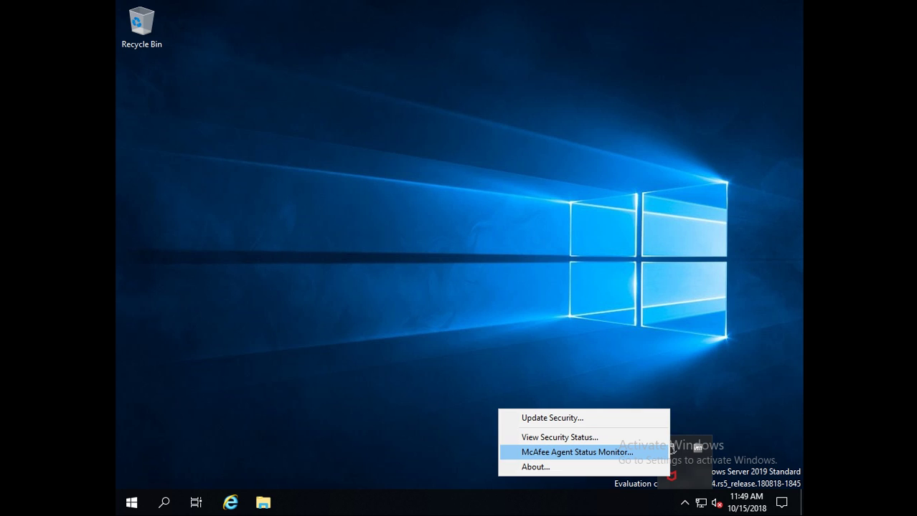
pyautogui.press('Return')
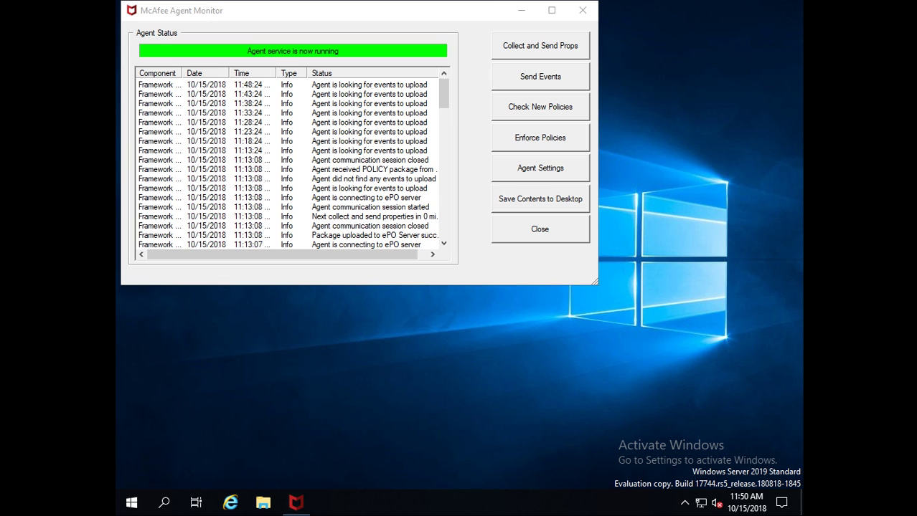
# - Have the agent check for new policies and enlarge the monitor window to review the Ens deployment task log entries
pyautogui.click(540, 106)
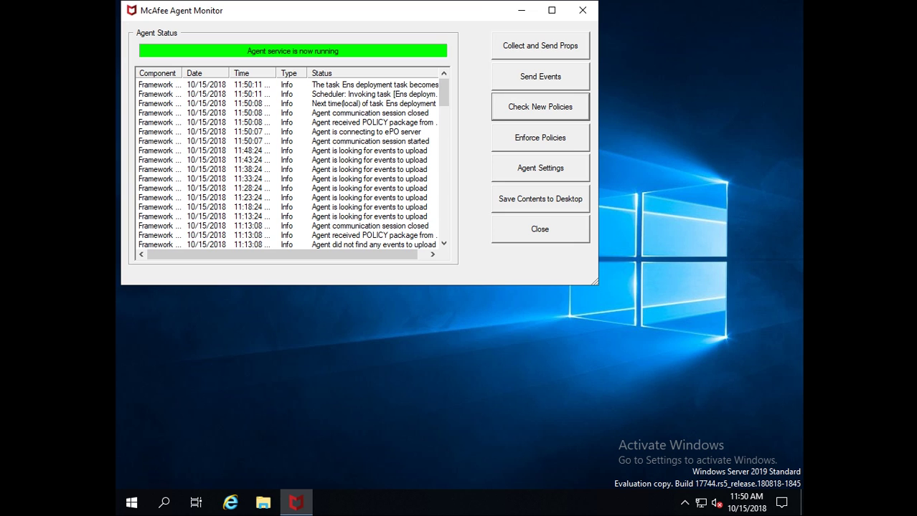
pyautogui.moveTo(596, 283); pyautogui.dragTo(741, 370)
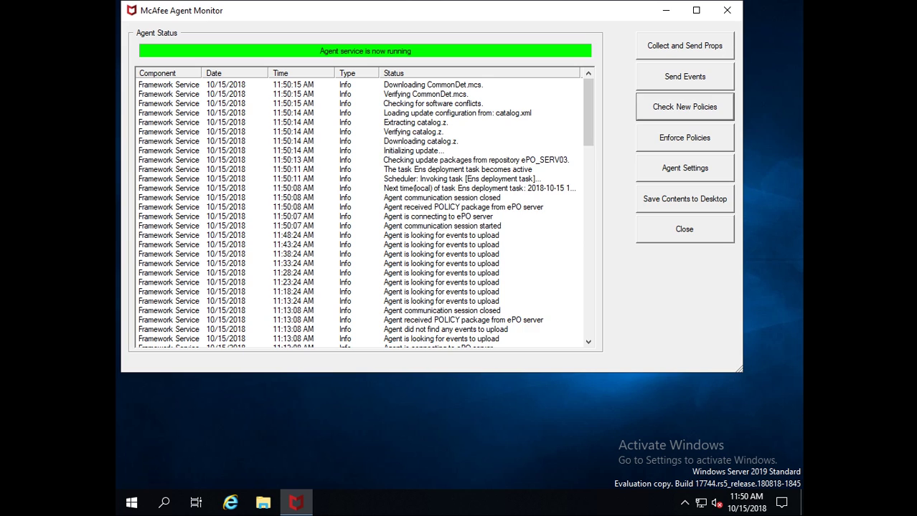
pyautogui.click(344, 192)
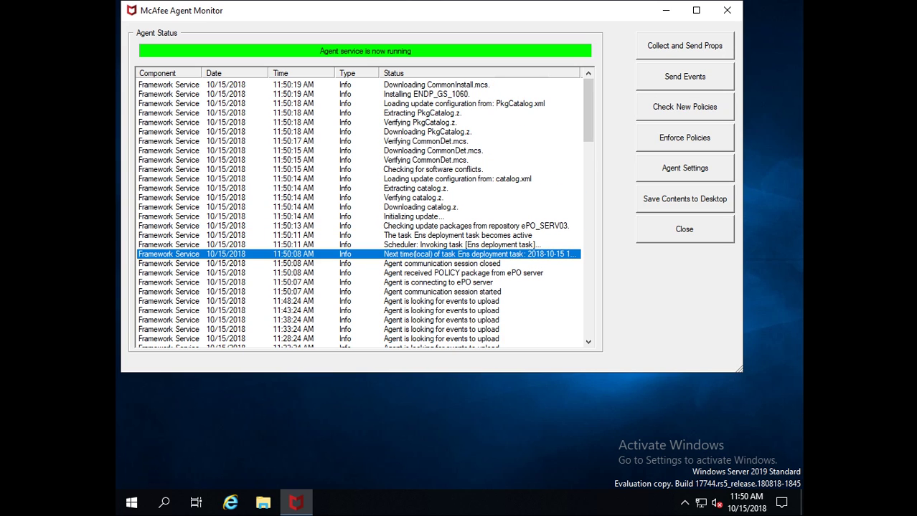
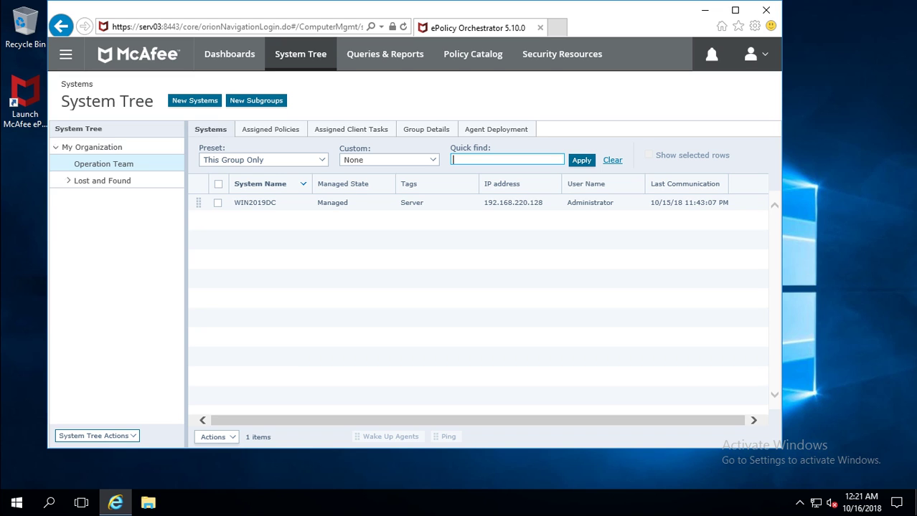
# - Switch to ePolicy Orchestrator and start Wake Up Agents for the WIN2019DC system in Operation Team
pyautogui.click(218, 202)
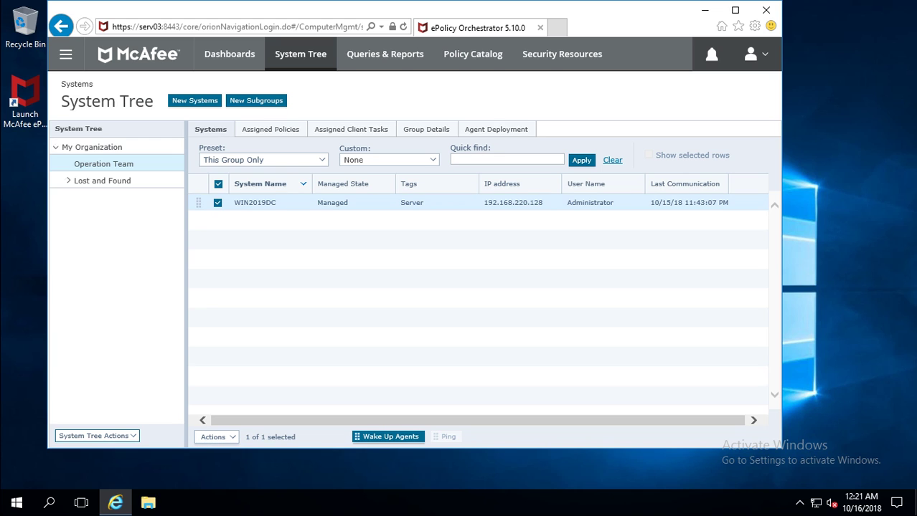
pyautogui.click(390, 437)
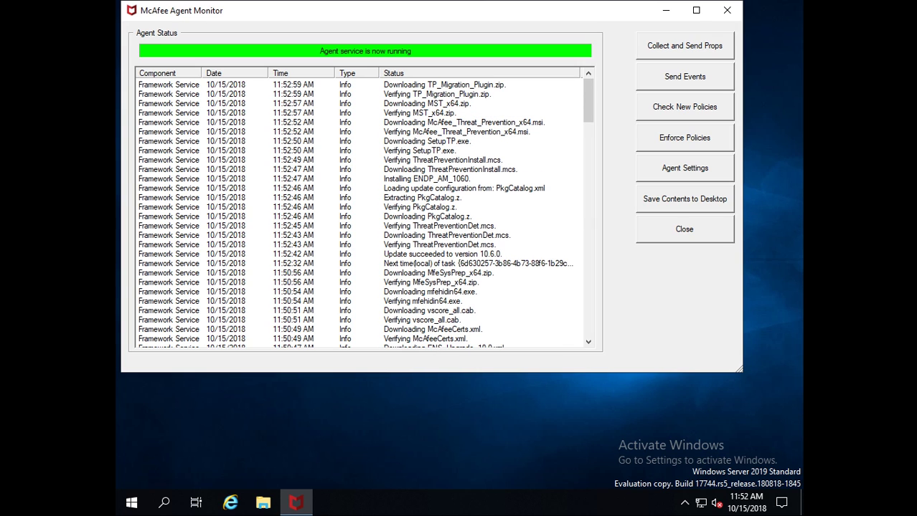
# - Switch back to the client machine, open McAfee Endpoint Security to view its status, and close it
pyautogui.click(684, 503)
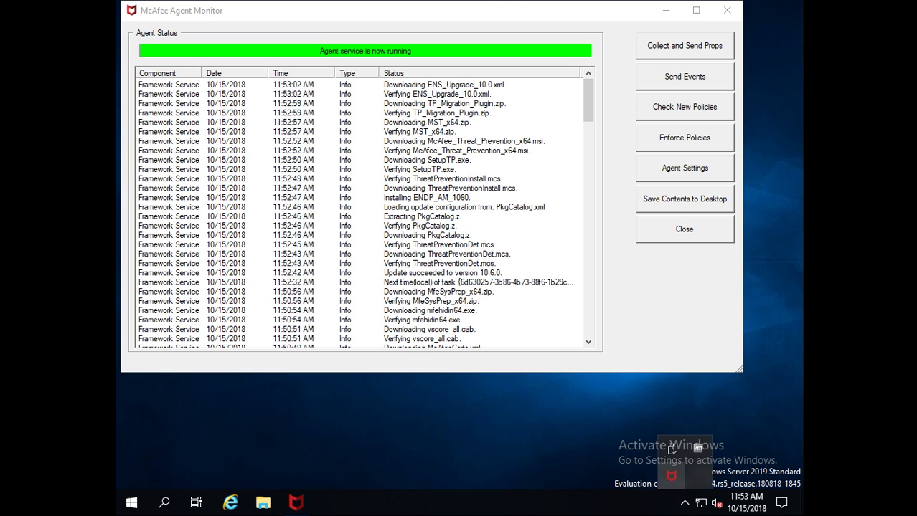
pyautogui.rightClick(671, 476)
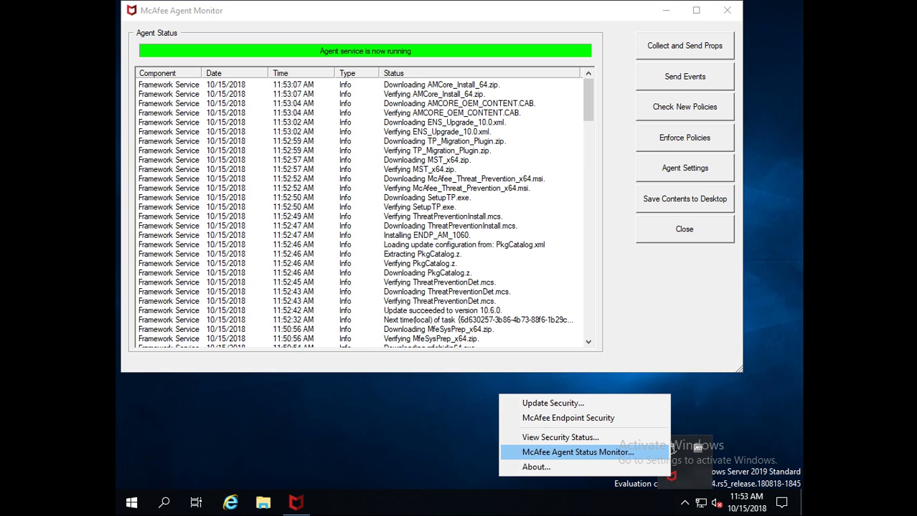
pyautogui.press('Up')
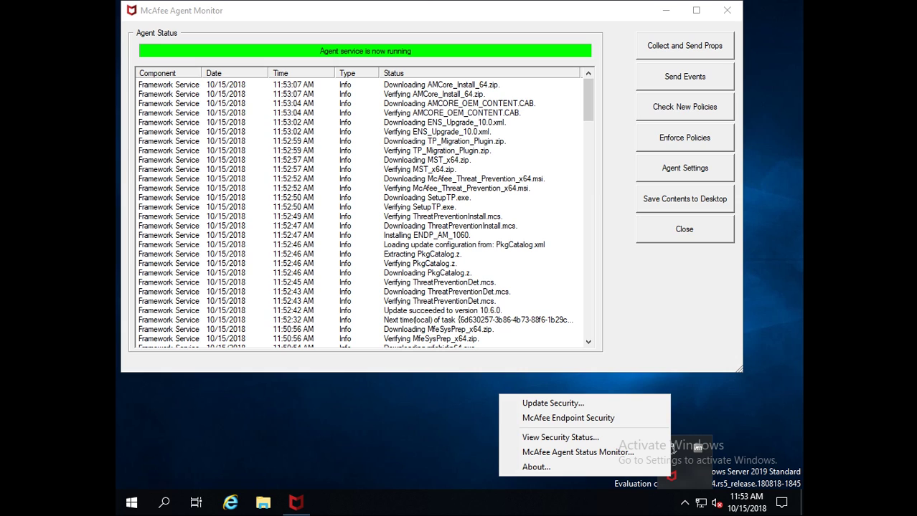
pyautogui.press('Down')
pyautogui.press('Down')
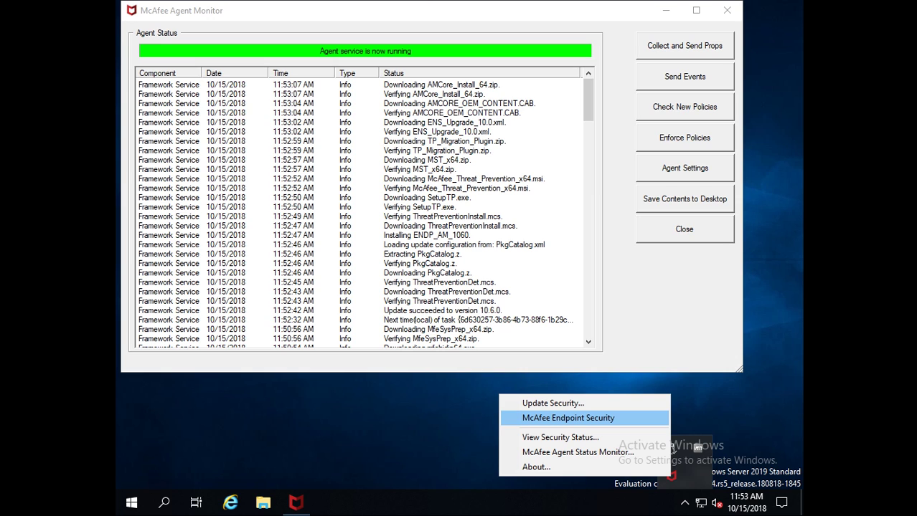
pyautogui.press('Return')
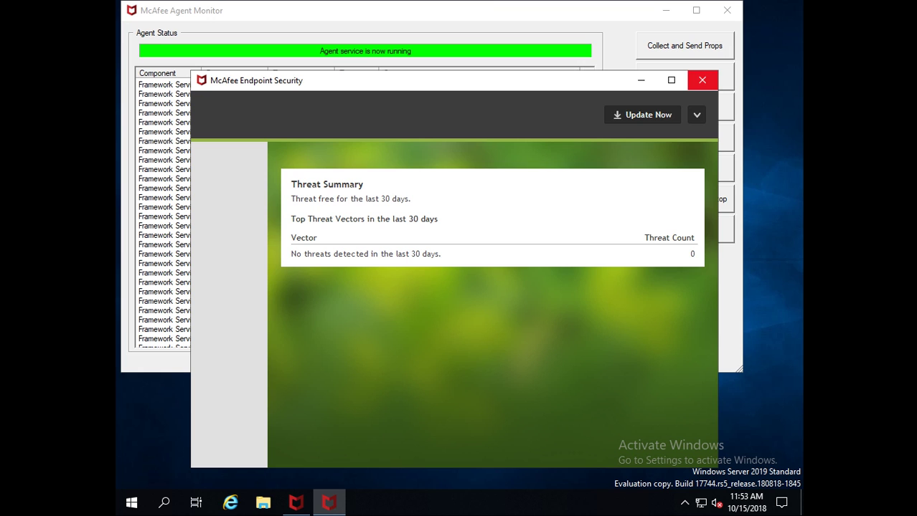
pyautogui.click(701, 79)
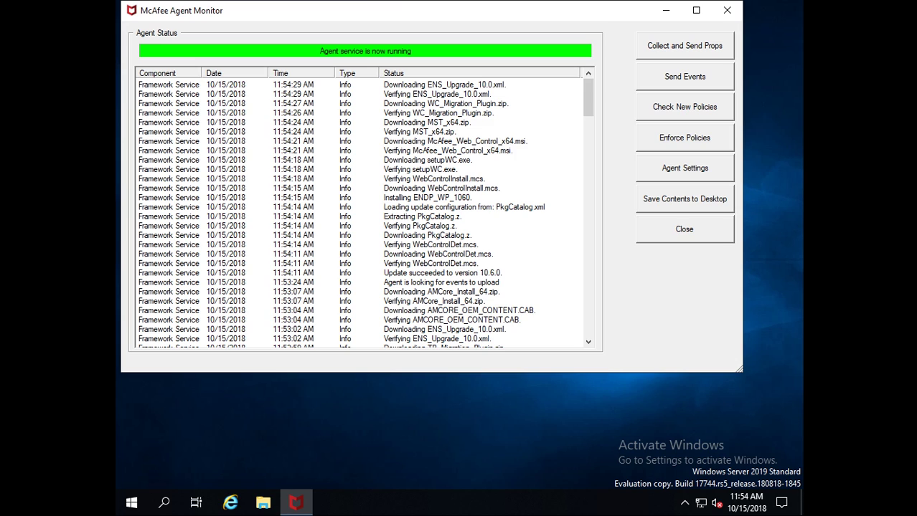
# - Reopen McAfee Endpoint Security on the client and open the Threat Prevention module from its status page
pyautogui.click(683, 502)
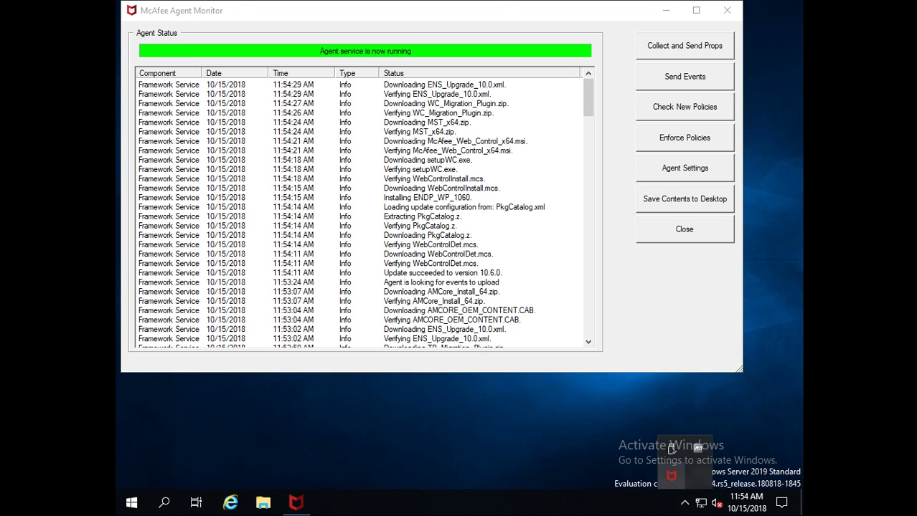
pyautogui.rightClick(671, 475)
pyautogui.click(581, 416)
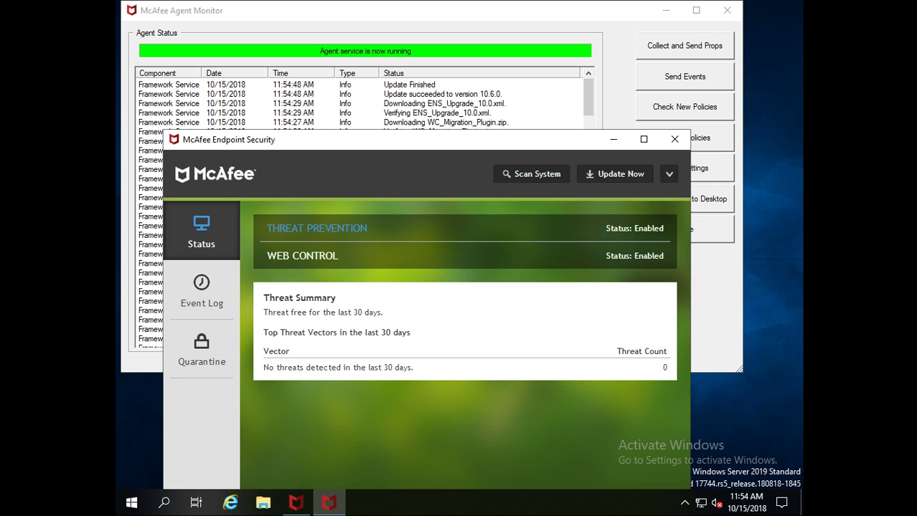
pyautogui.click(316, 228)
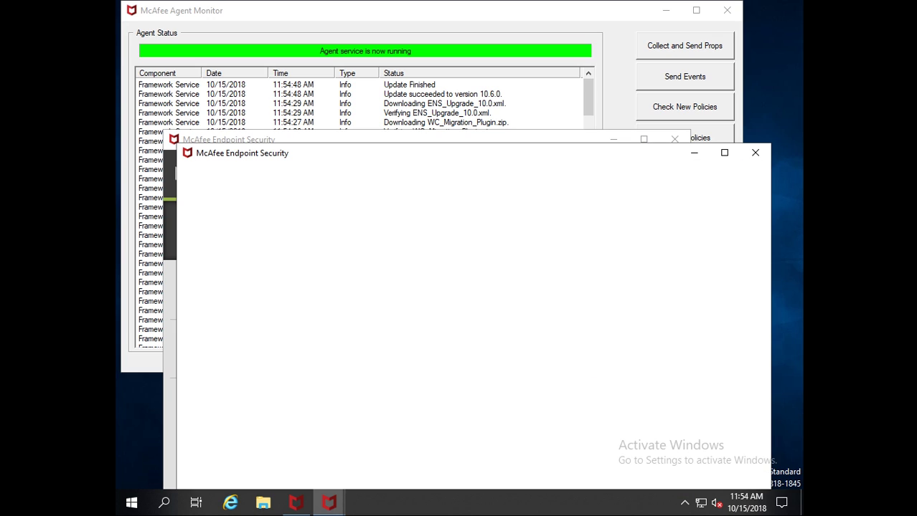